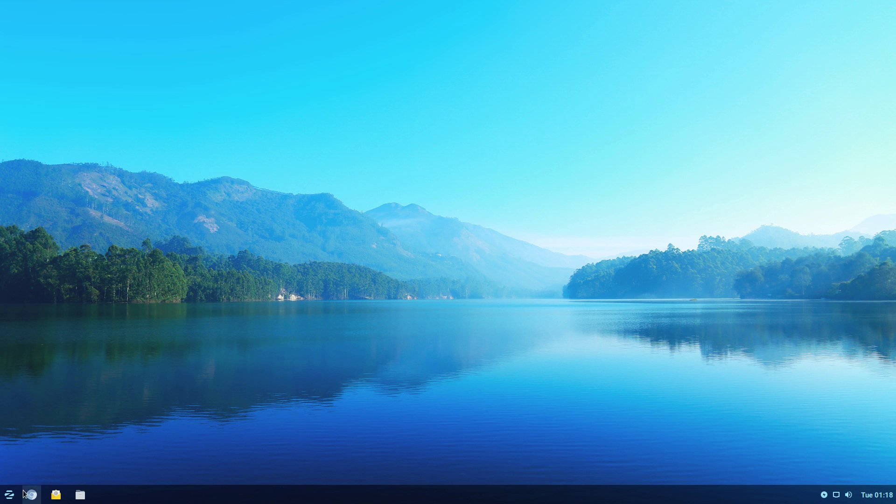
Browse the Accessories and Internet categories in the application menu.
click(10, 495)
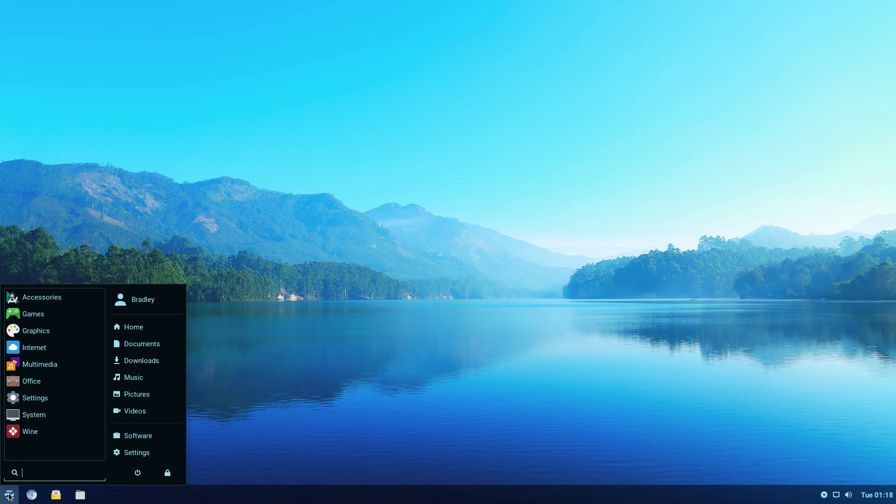
click(77, 299)
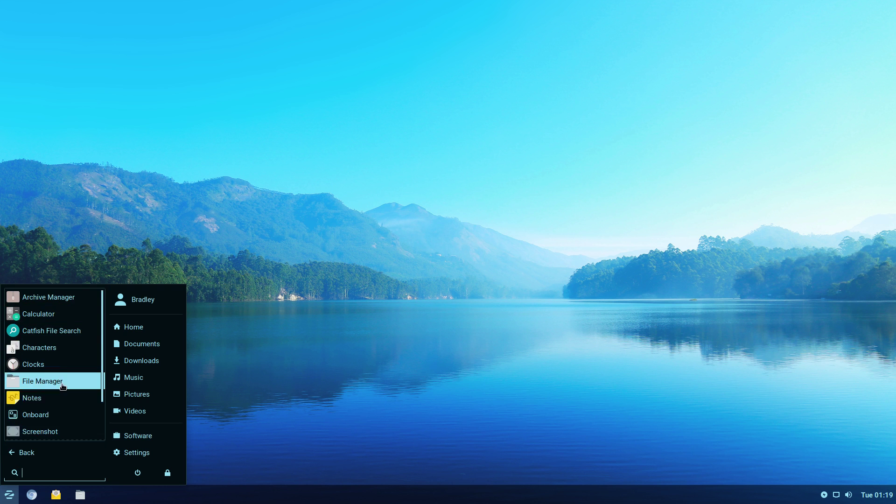
scroll(69, 388, down, 3)
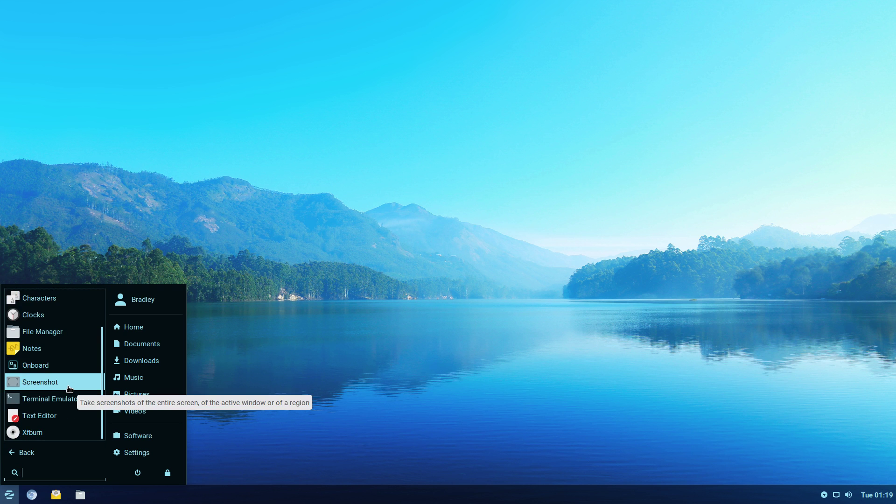
scroll(69, 388, up, 3)
scroll(70, 397, down, 3)
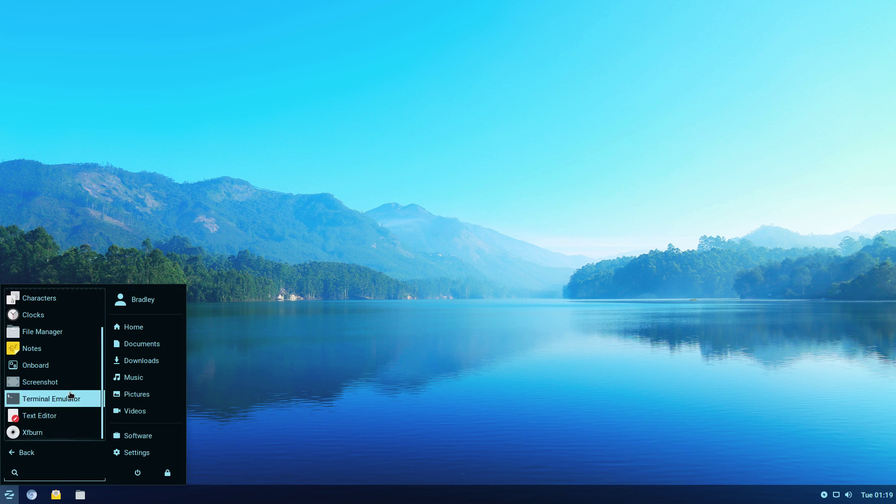
click(26, 451)
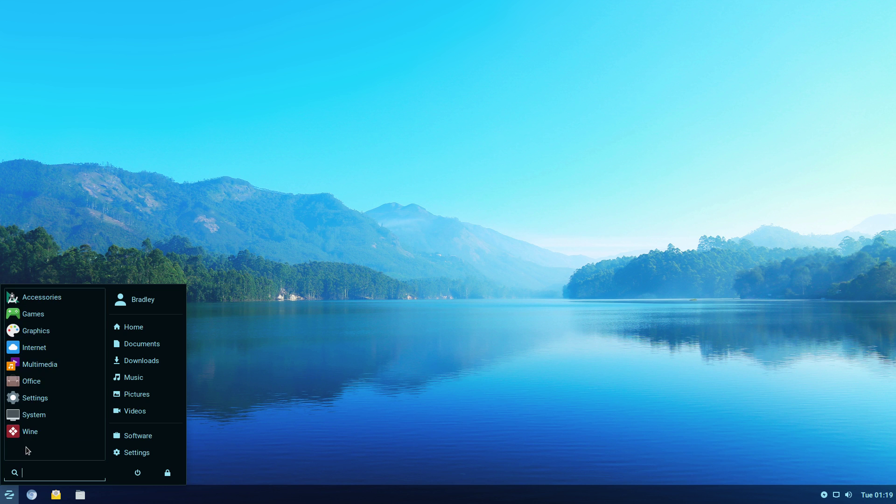
click(48, 351)
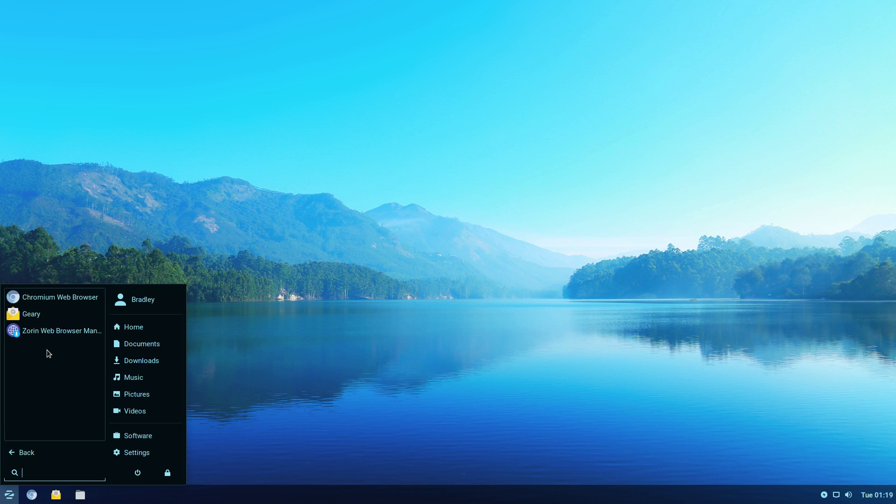
click(43, 453)
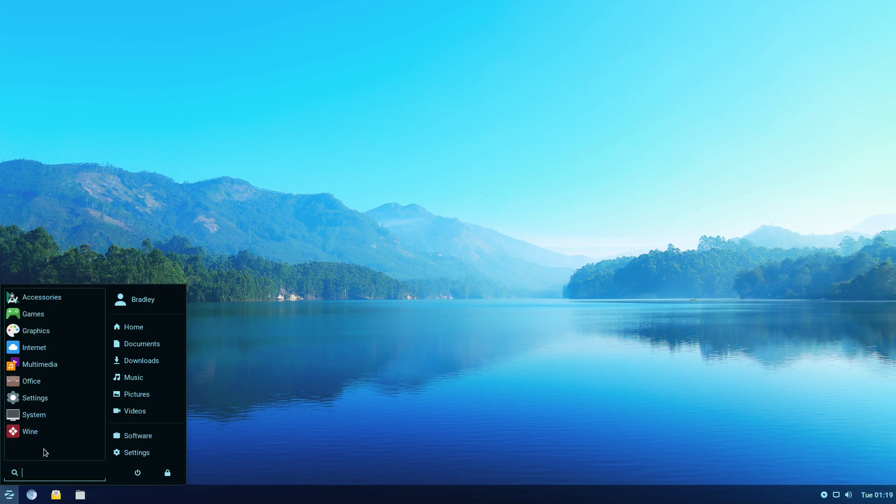
Browse the Multimedia category, then launch Task Manager from System.
click(68, 364)
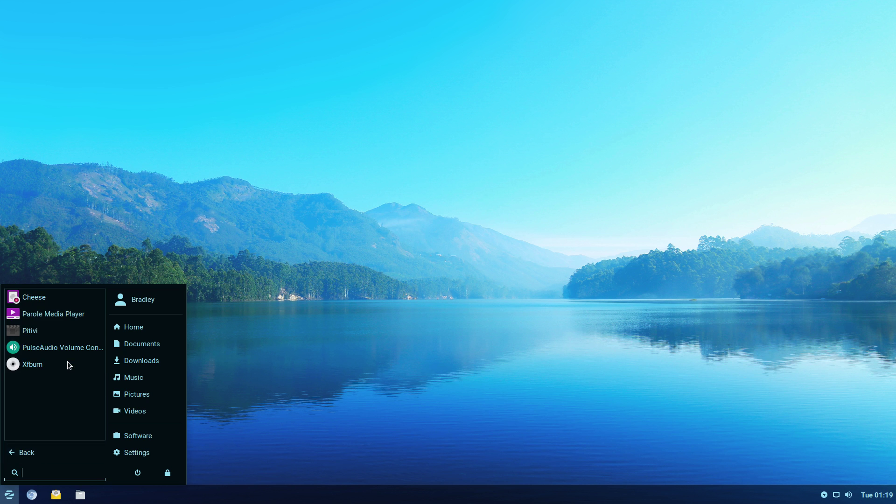
click(46, 456)
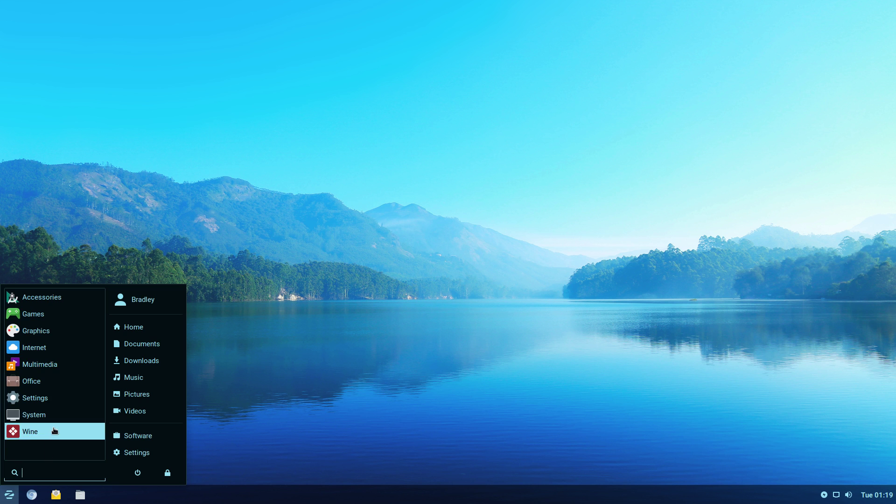
click(60, 413)
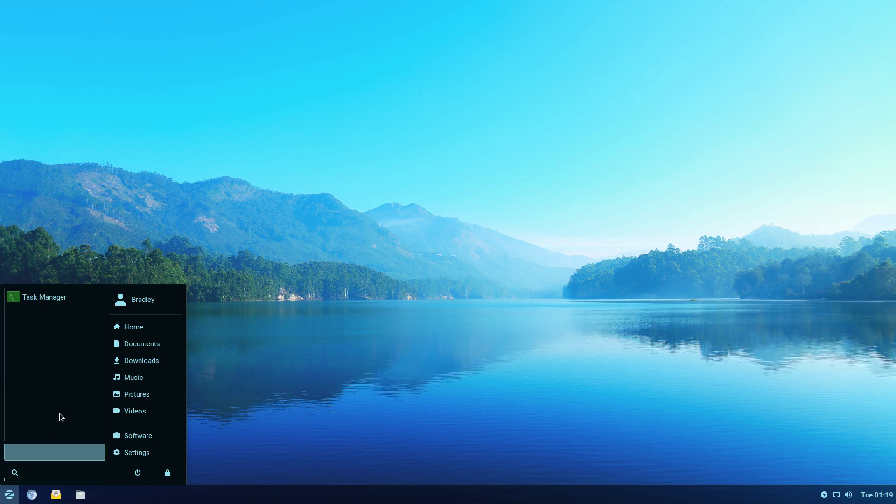
click(61, 297)
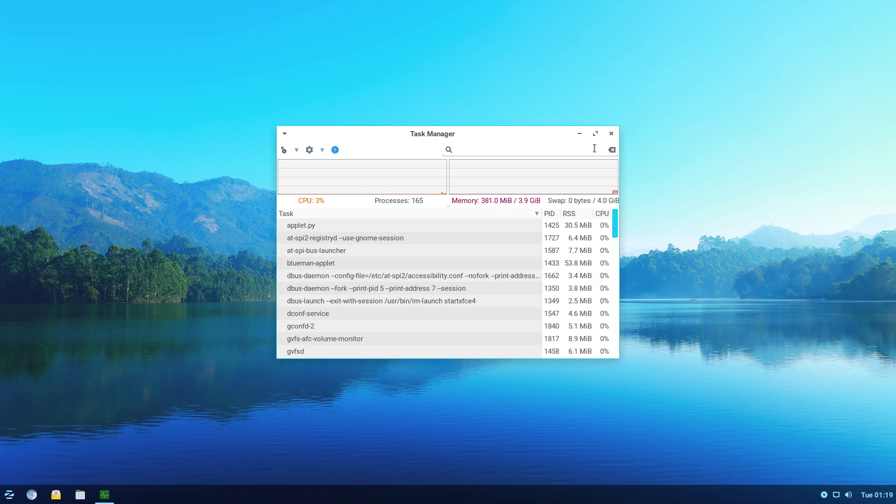
Close the Task Manager window.
click(611, 134)
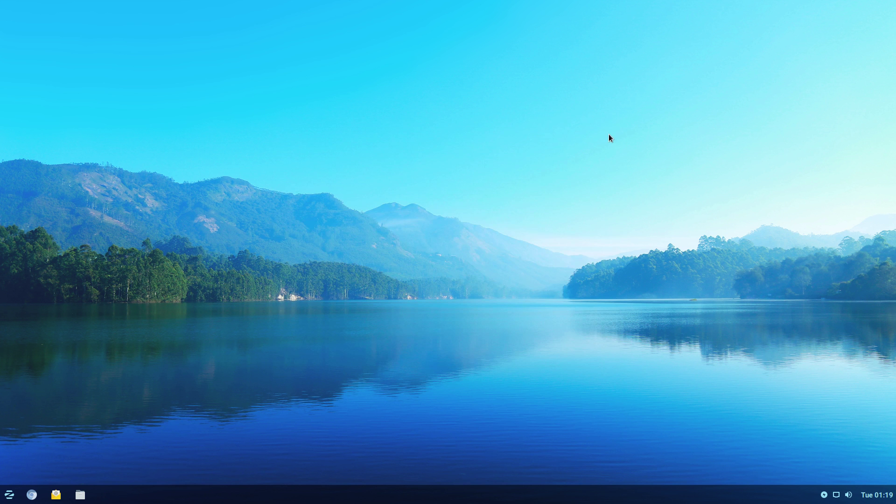
Open Zorin Appearance from the Personal section of the Settings Manager.
click(9, 495)
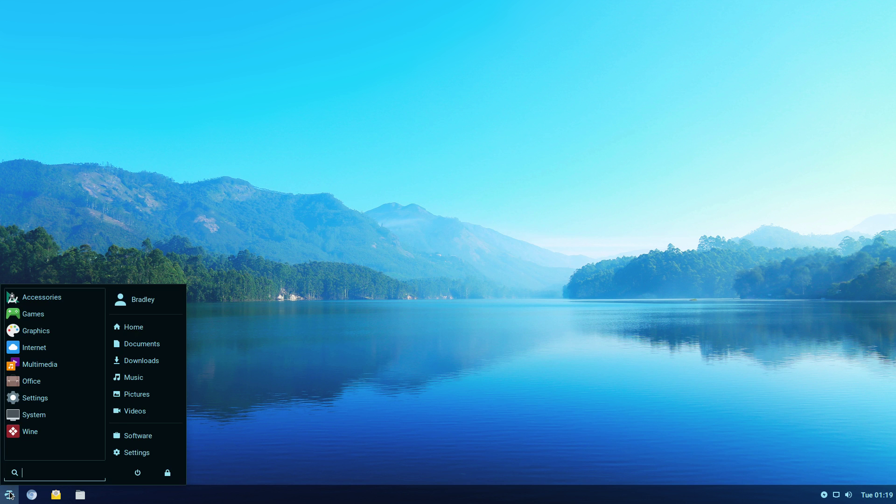
click(142, 452)
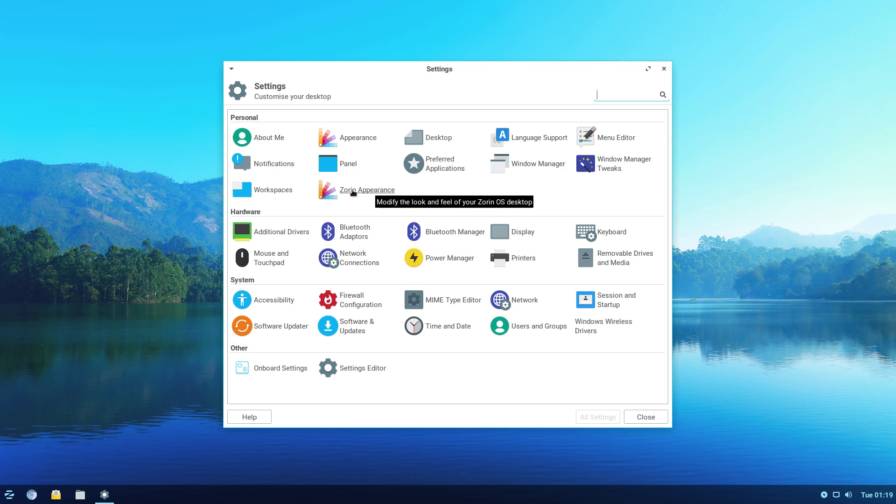
click(354, 192)
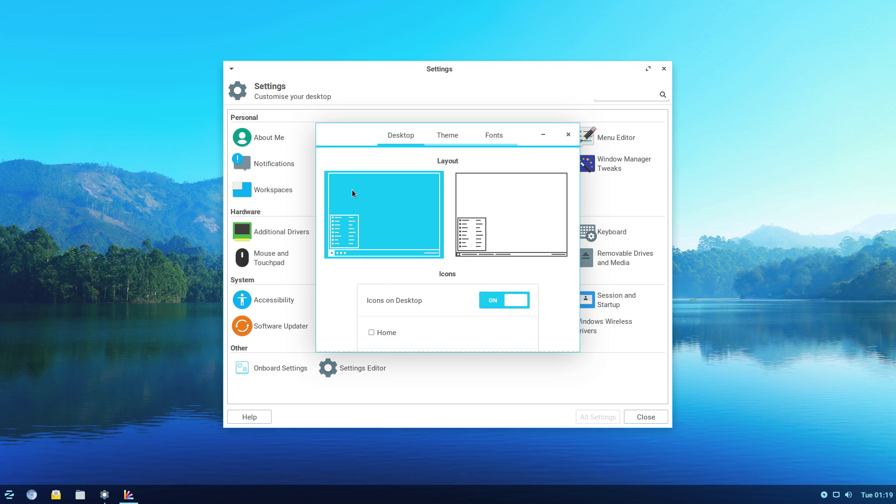
Minimise the Settings window and switch to the alternative desktop layout.
click(104, 496)
click(105, 496)
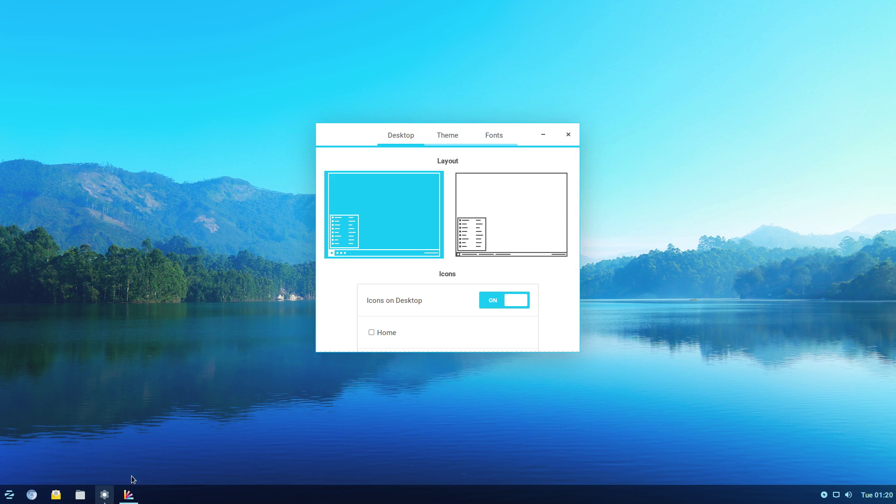
click(527, 195)
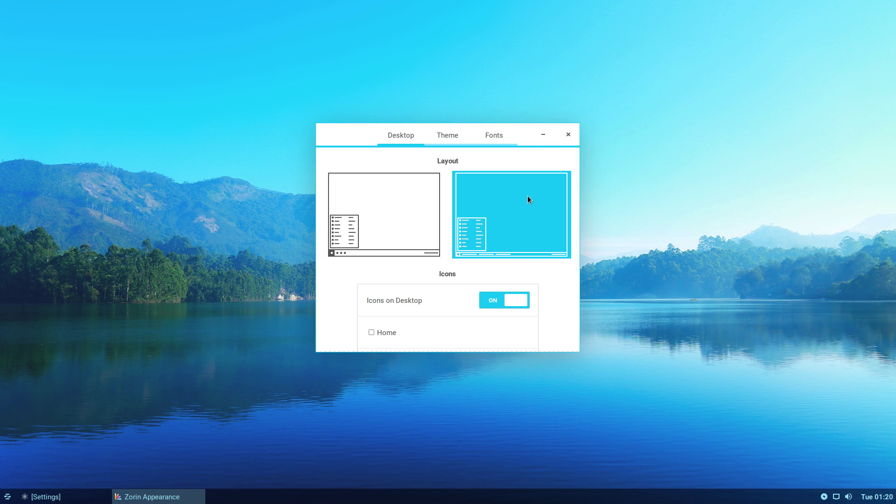
Try window titlebar buttons on the left, then return them to the right.
scroll(562, 273, down, 1)
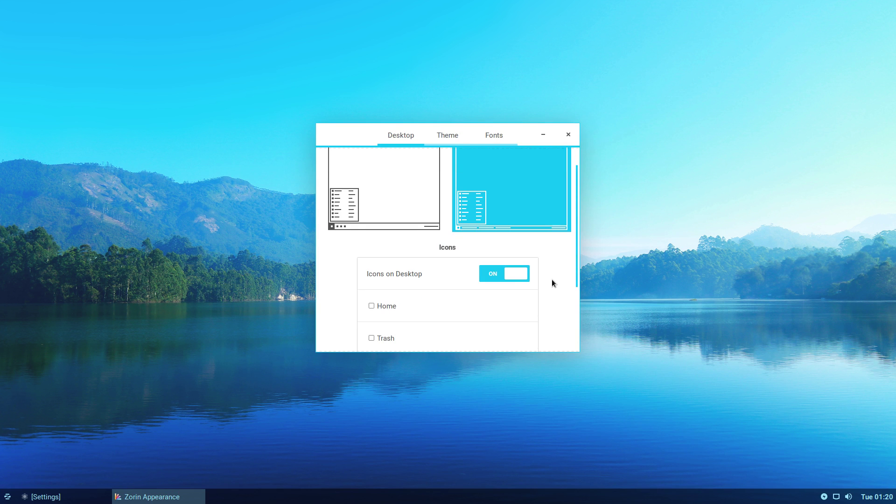
scroll(552, 282, down, 3)
scroll(552, 279, down, 1)
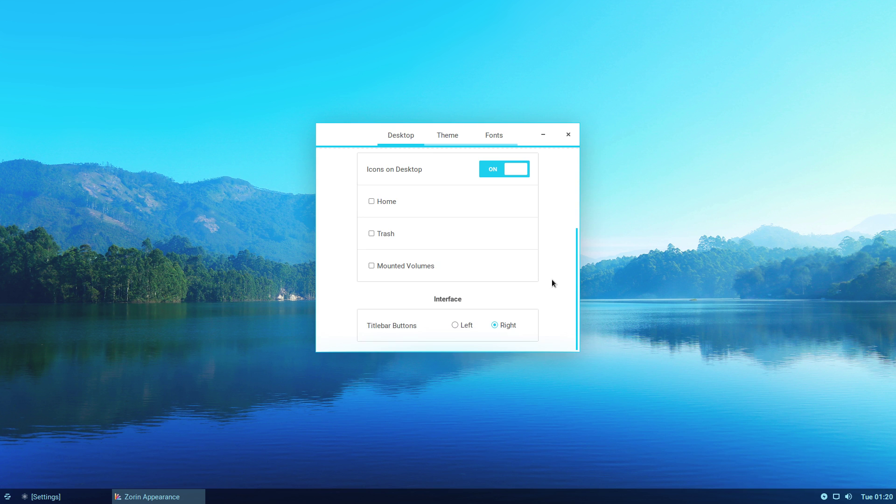
click(455, 326)
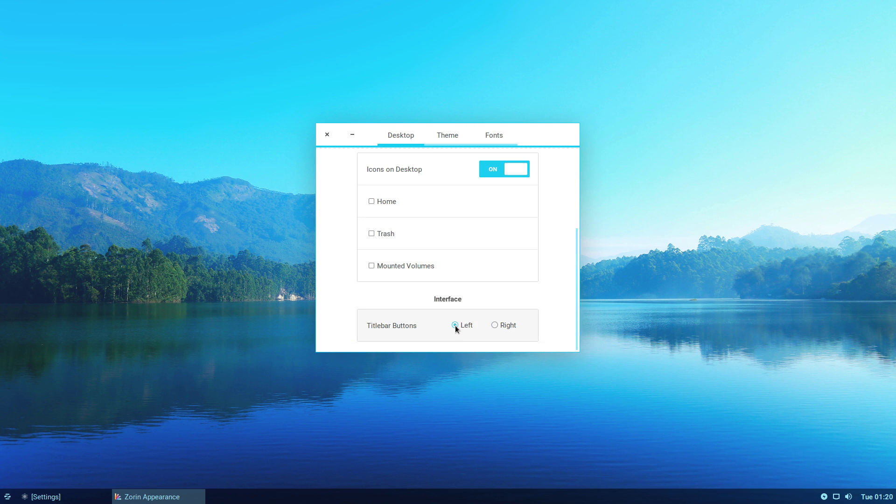
click(494, 325)
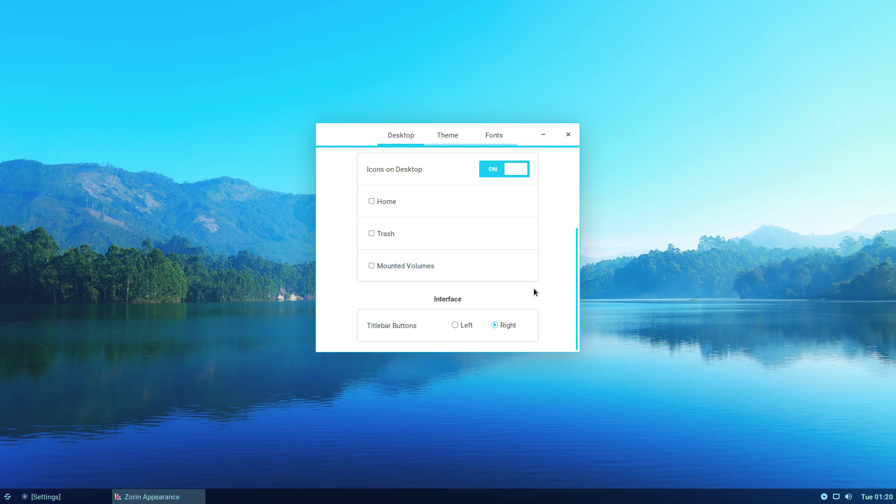
click(454, 326)
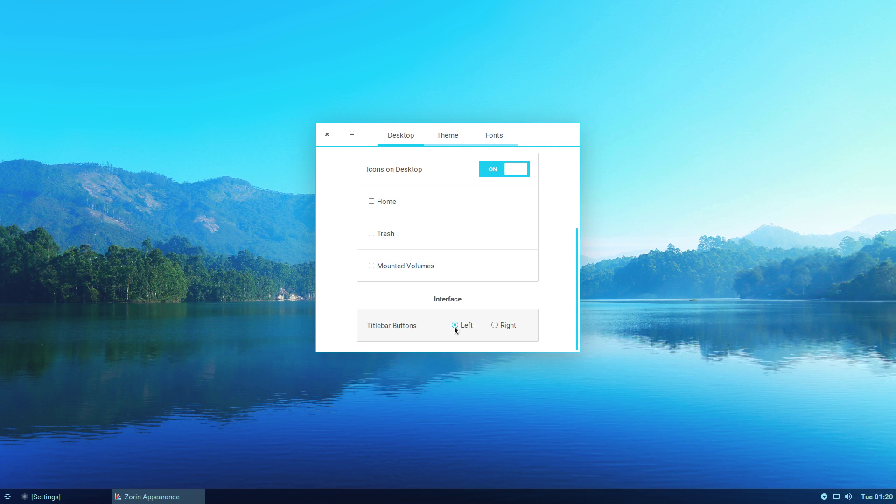
click(500, 325)
Restore the original desktop layout.
scroll(542, 295, up, 5)
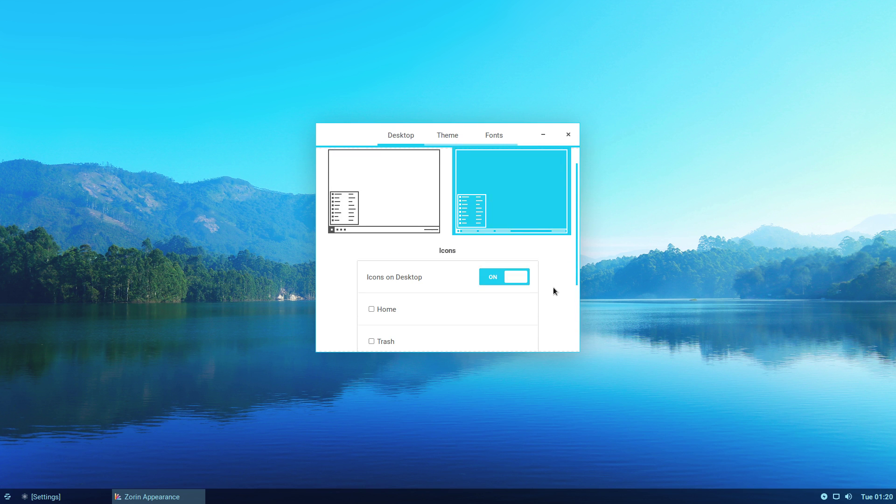
scroll(553, 287, up, 1)
click(408, 204)
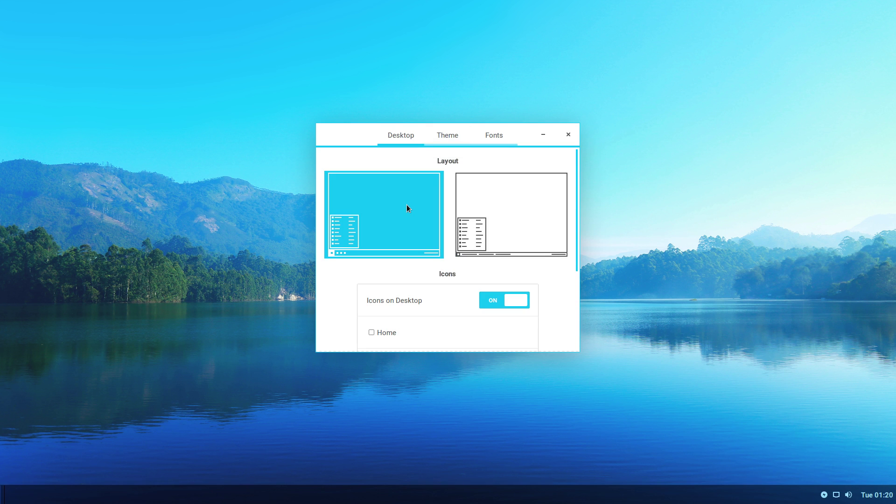
Apply the dark theme with red accents on the Theme tab.
click(448, 135)
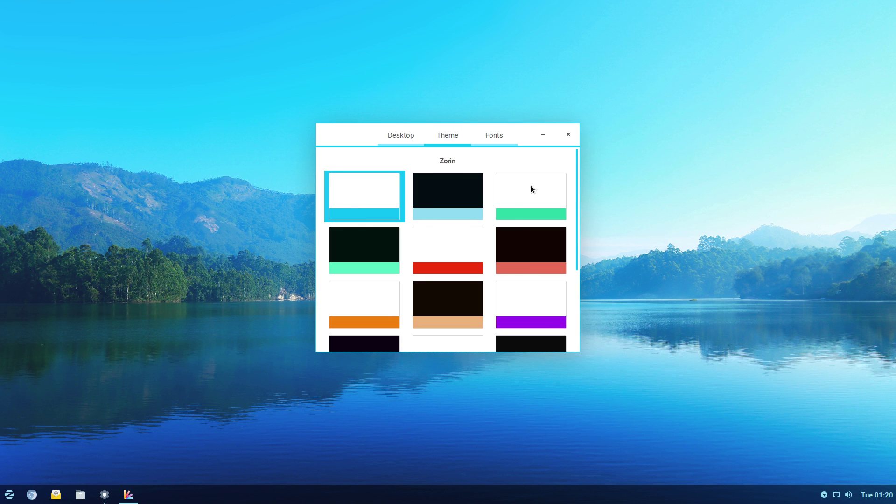
click(533, 246)
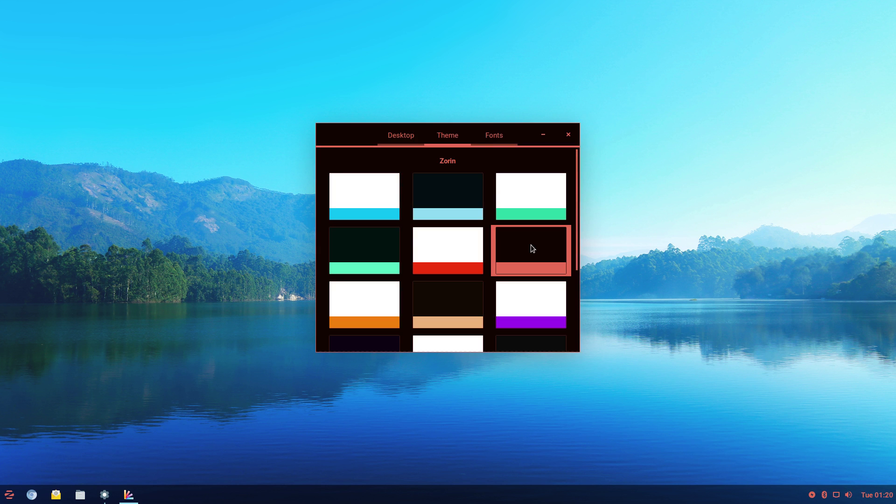
scroll(530, 245, down, 1)
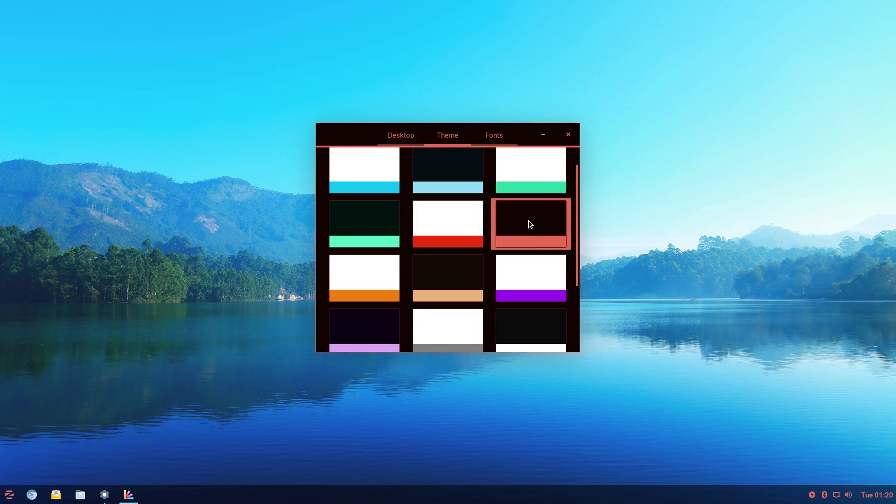
Preview themes beside the file manager: dark with beige accents, then light with grey accents.
click(80, 496)
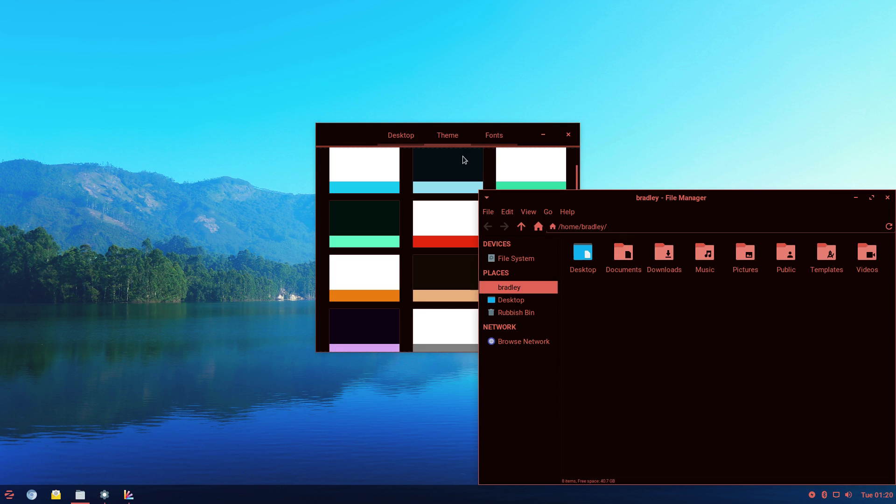
drag(461, 130, 288, 97)
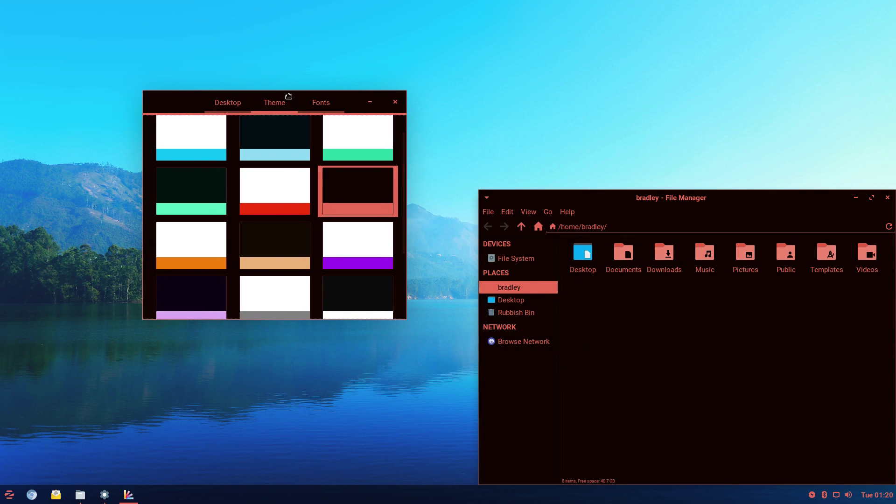
drag(684, 192, 642, 136)
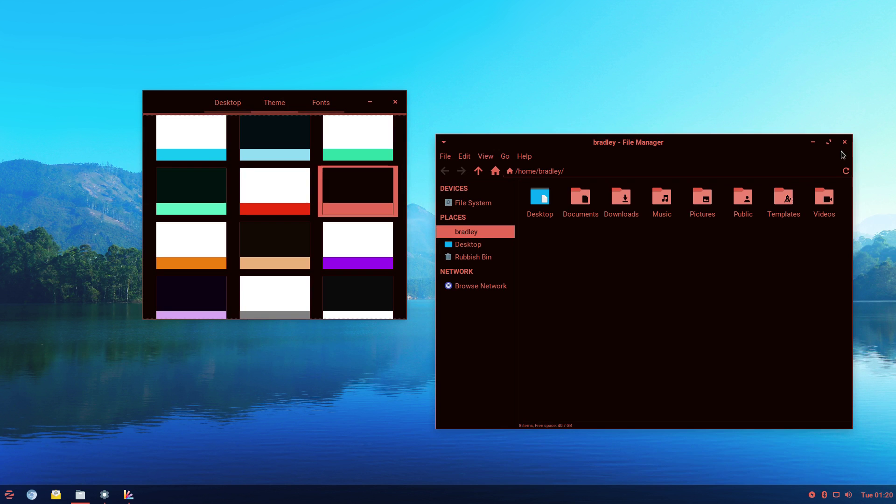
click(279, 244)
click(279, 245)
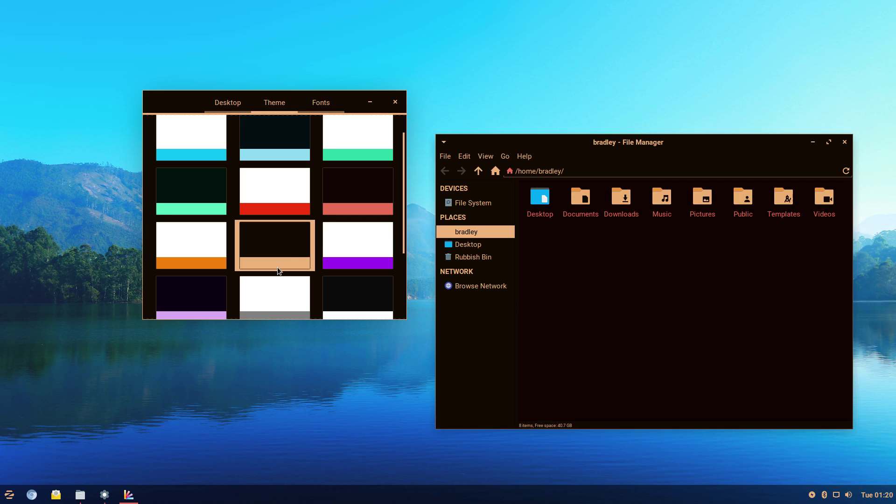
click(270, 285)
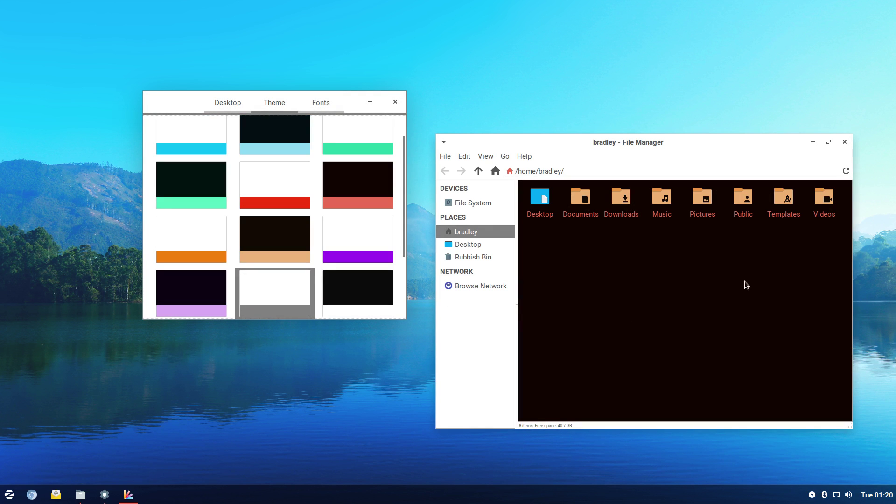
Reopen the file manager, view the About Thunar version info, and close it.
click(844, 142)
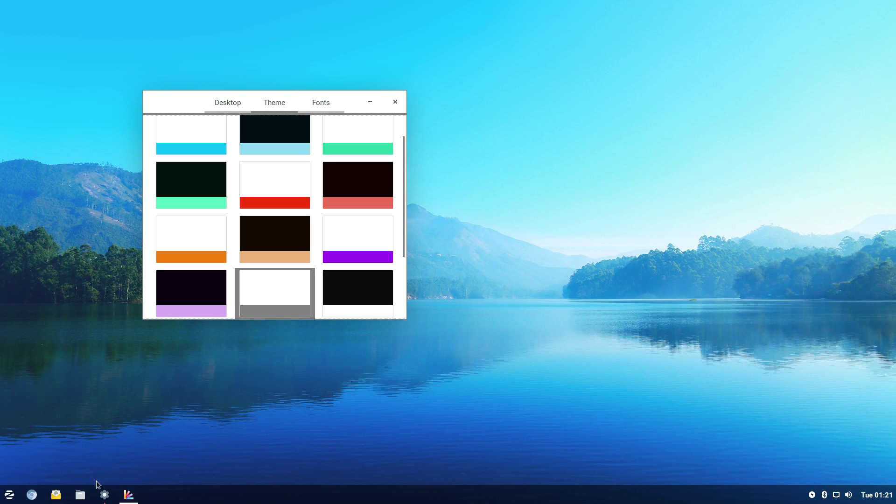
click(80, 496)
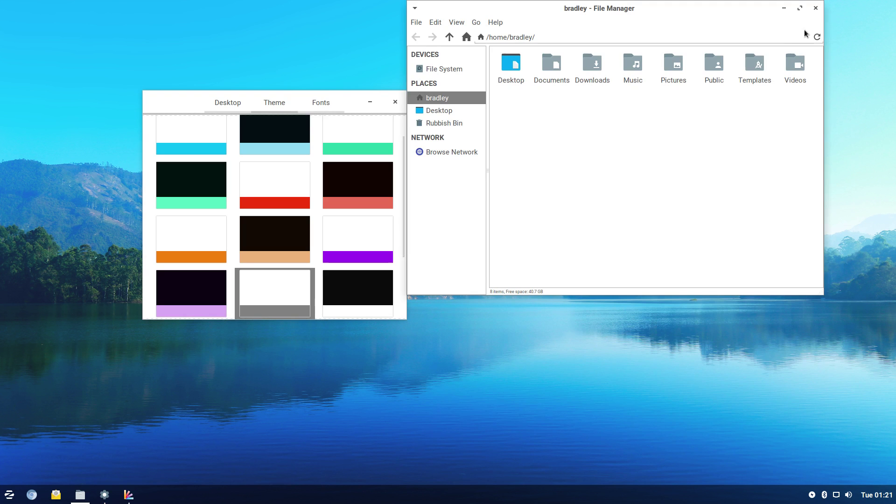
click(816, 9)
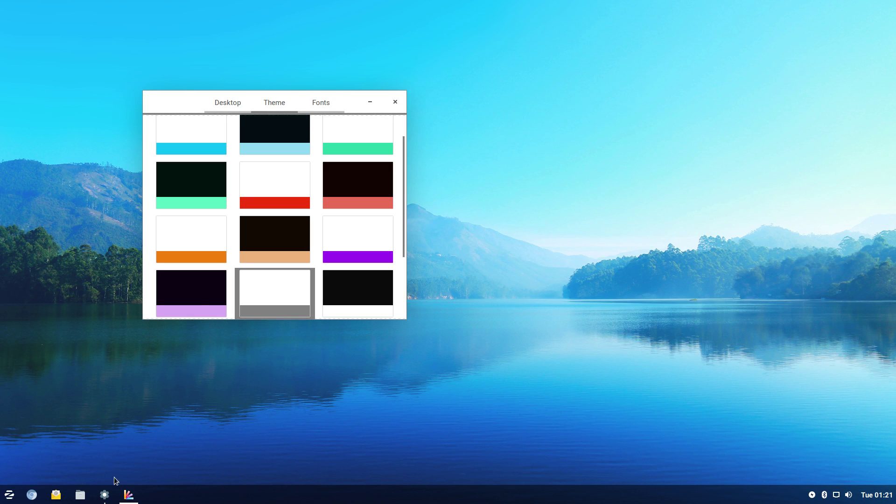
click(79, 494)
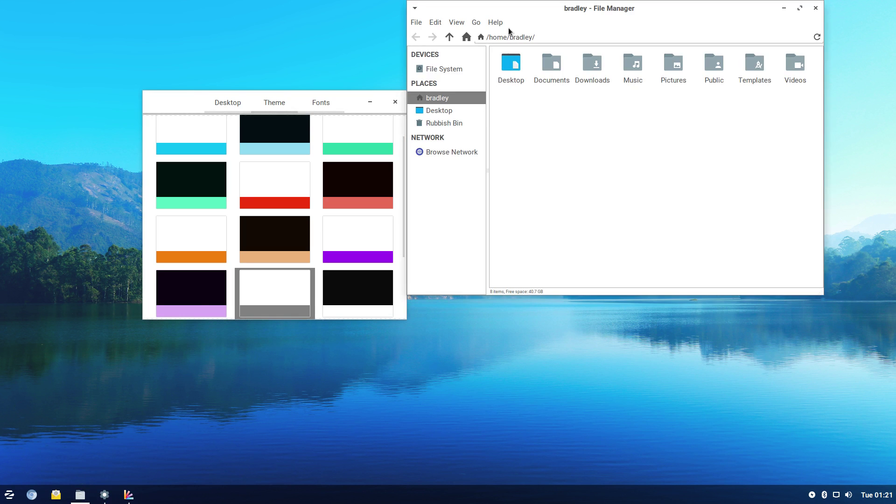
click(496, 23)
click(509, 47)
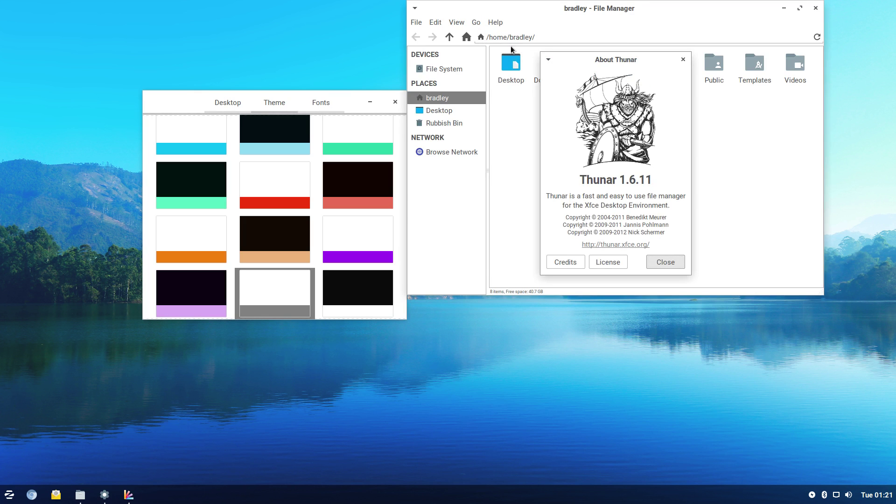
click(677, 265)
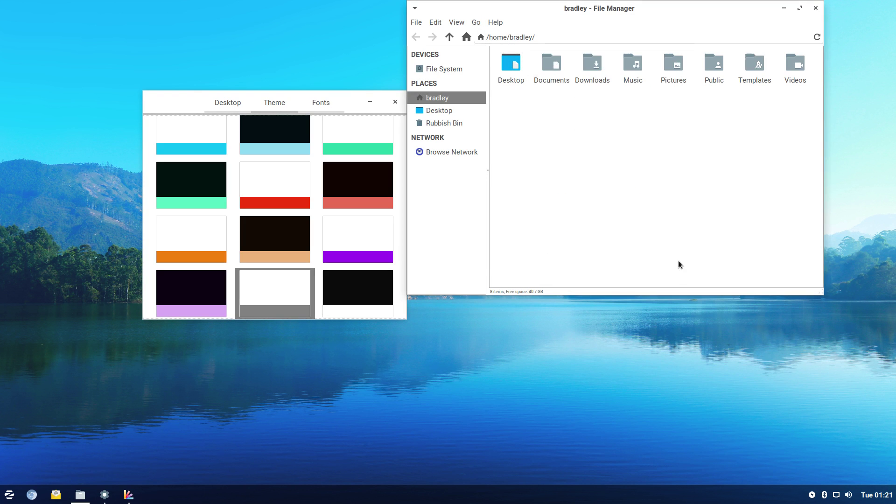
click(816, 8)
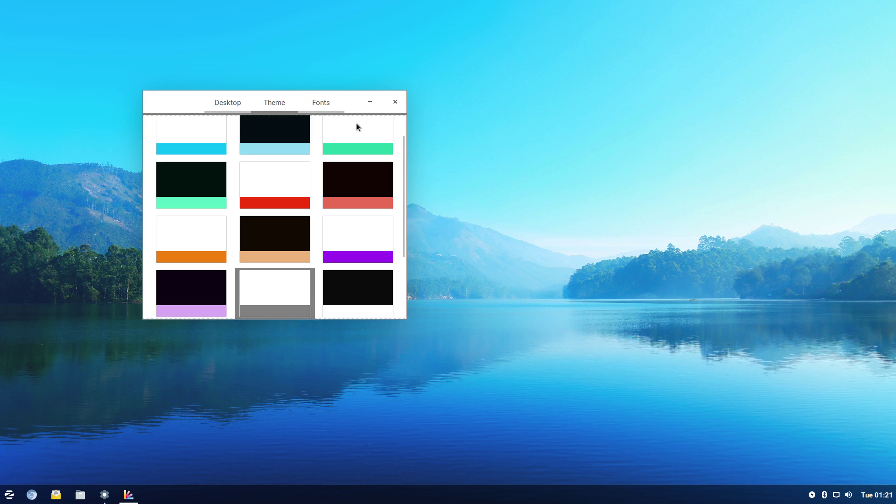
Restore the light cyan-accent theme, glance at Fonts and Desktop tabs, and close Zorin Appearance.
click(198, 128)
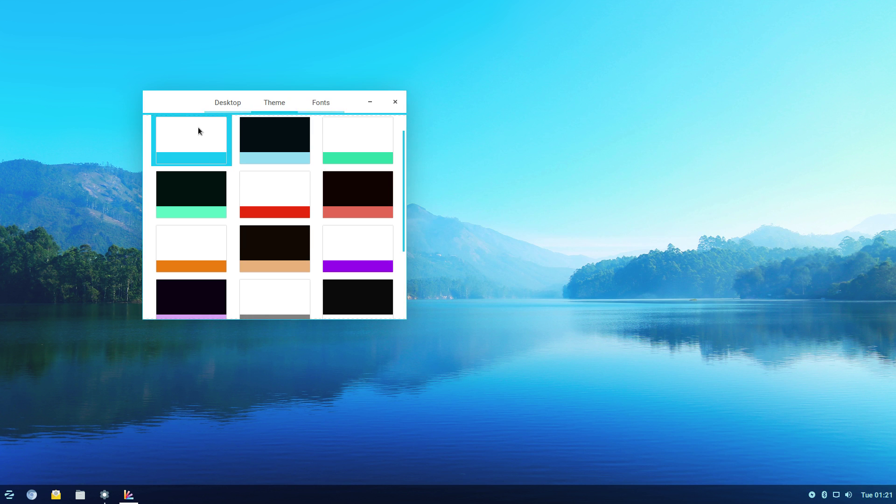
scroll(200, 136, up, 1)
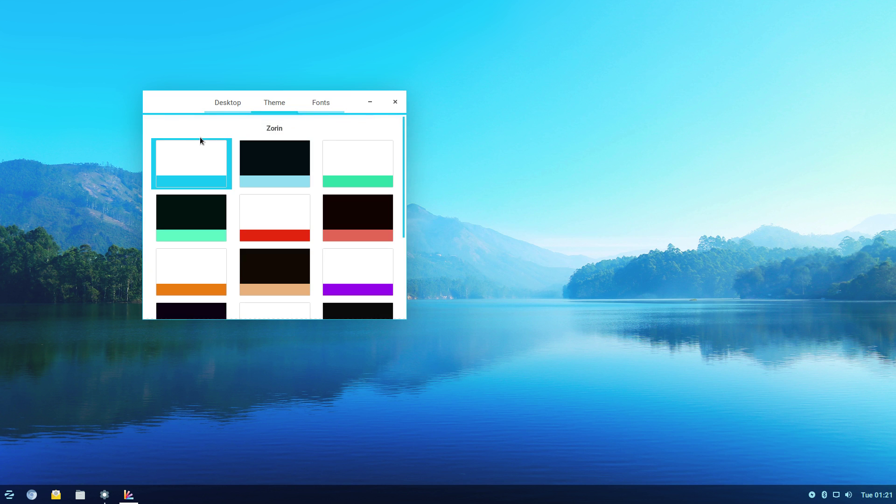
click(321, 103)
click(279, 102)
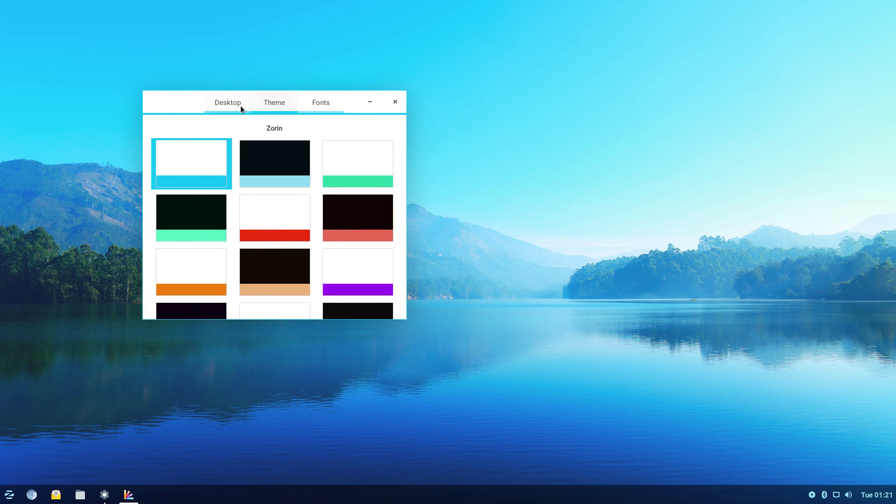
click(227, 103)
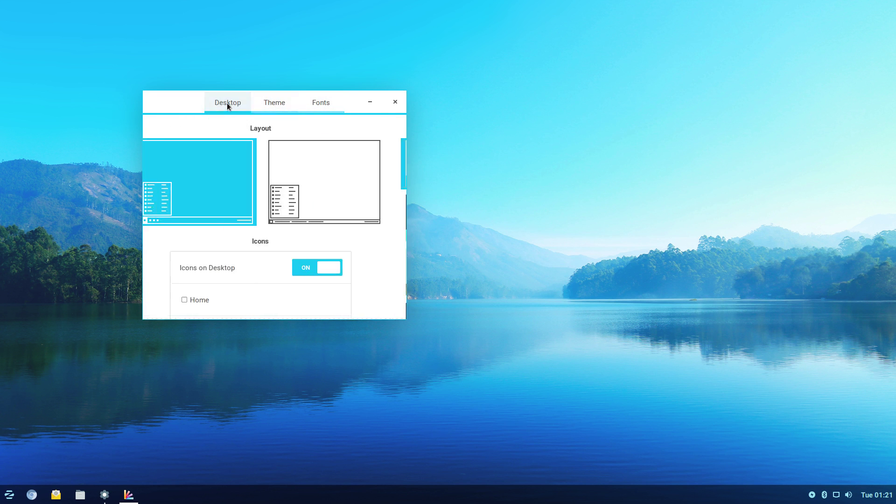
click(395, 103)
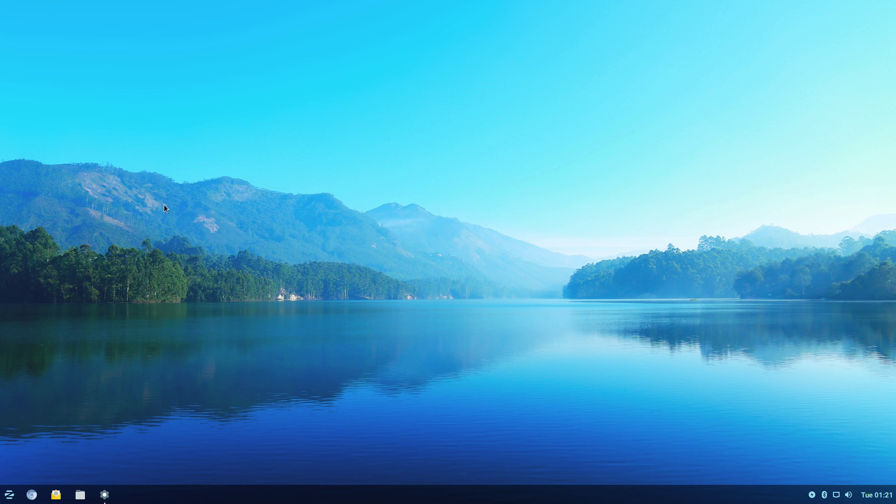
Open the Desktop background settings from the system Settings window.
click(14, 495)
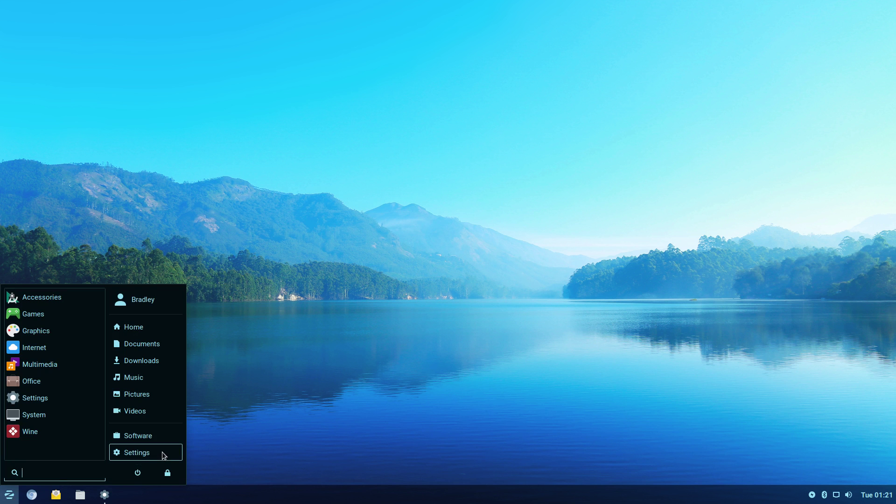
click(165, 456)
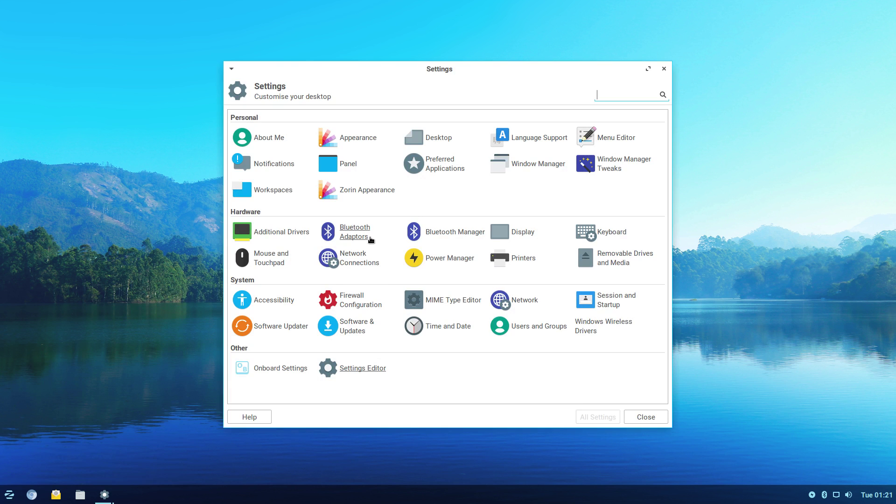
click(436, 138)
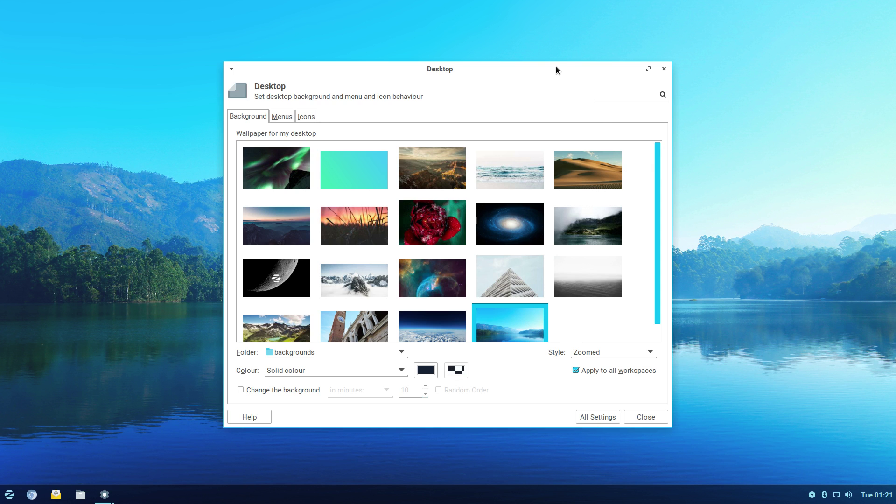
drag(556, 70, 525, 45)
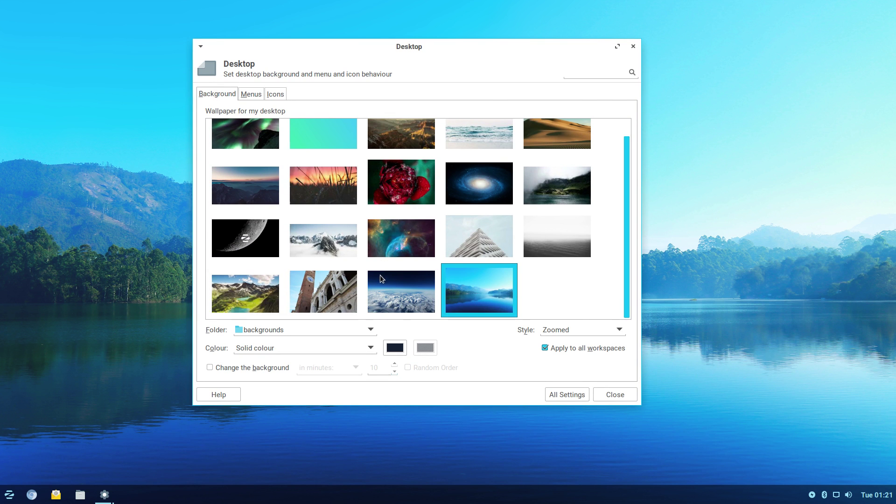
Set Canyon.jpg as the wallpaper, then bring the Desktop dialog back into view.
scroll(382, 279, up, 1)
click(407, 132)
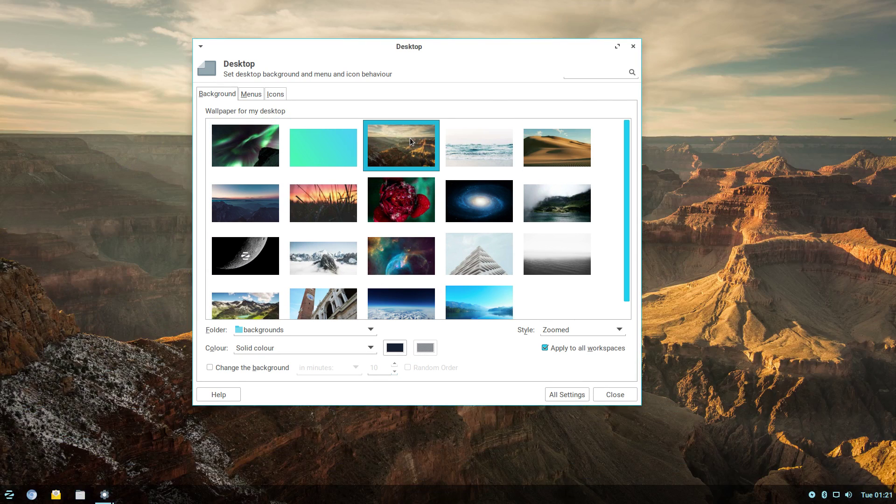
key(alt+F4)
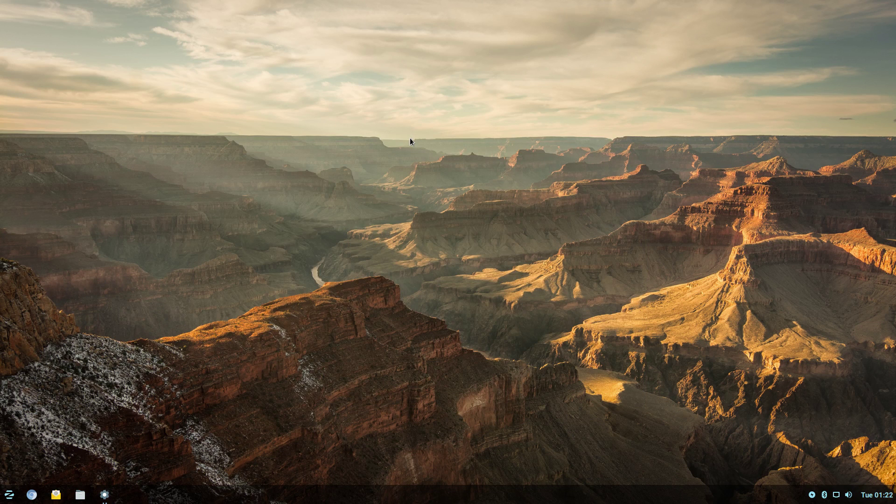
key(super+d)
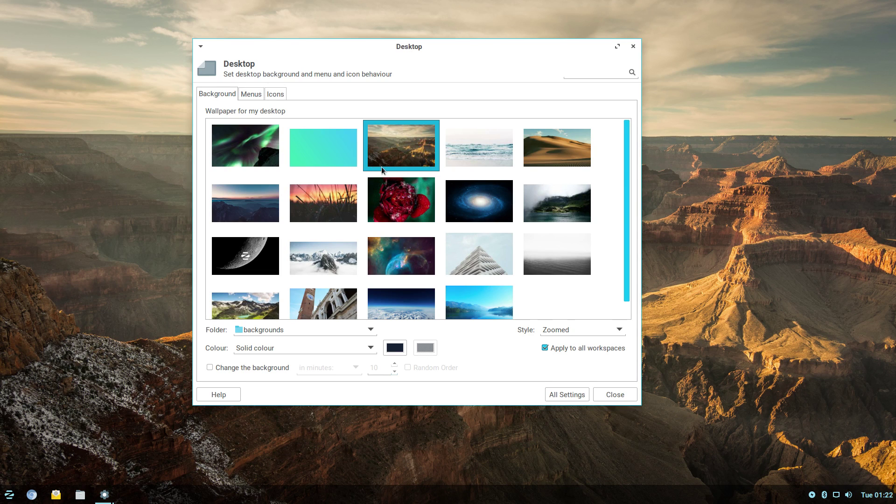
Review the Menus, Icons and Background tabs, return to All Settings, and close Settings.
click(254, 96)
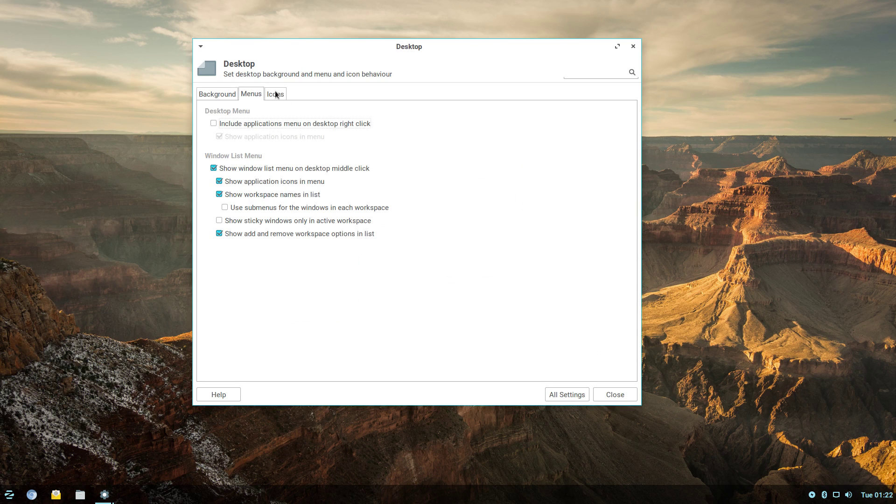
click(276, 94)
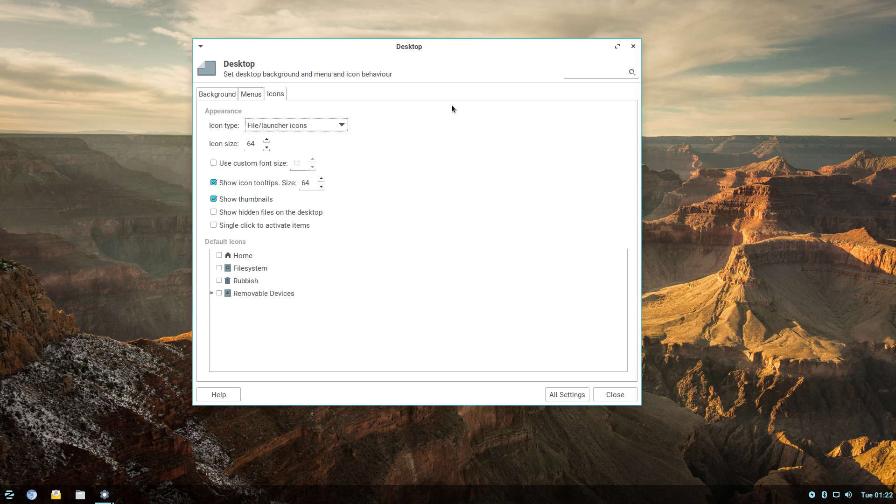
click(203, 95)
click(573, 397)
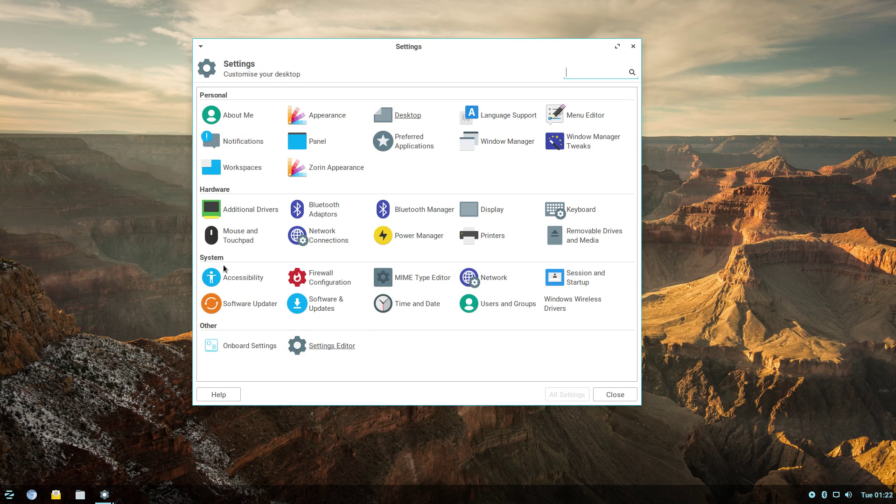
click(633, 47)
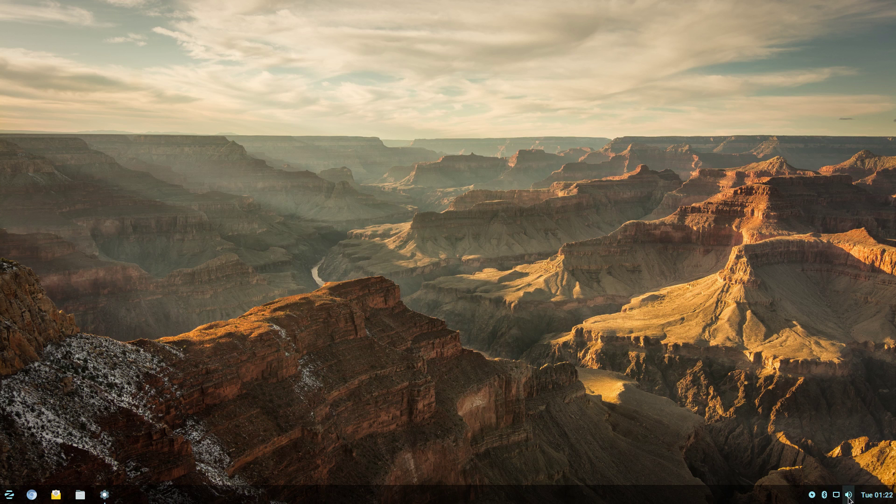
scroll(852, 499, up, 1)
scroll(852, 499, down, 8)
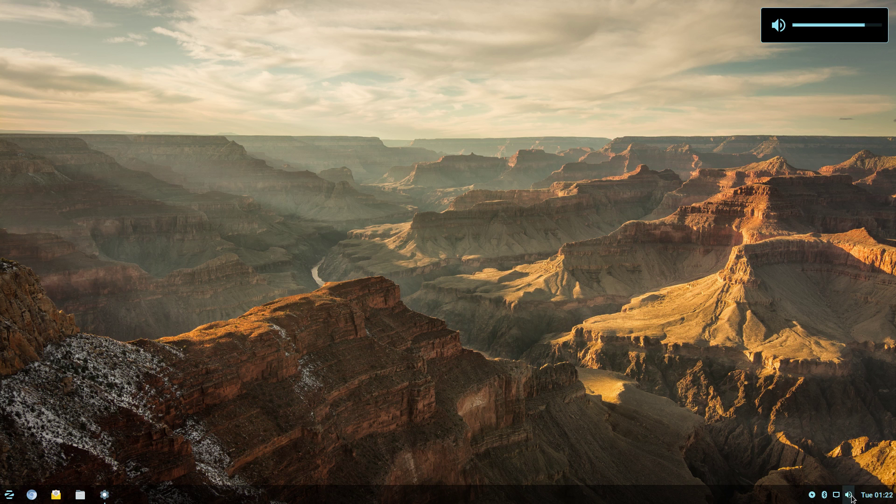
scroll(853, 498, up, 8)
scroll(852, 499, down, 5)
scroll(852, 499, up, 2)
click(836, 499)
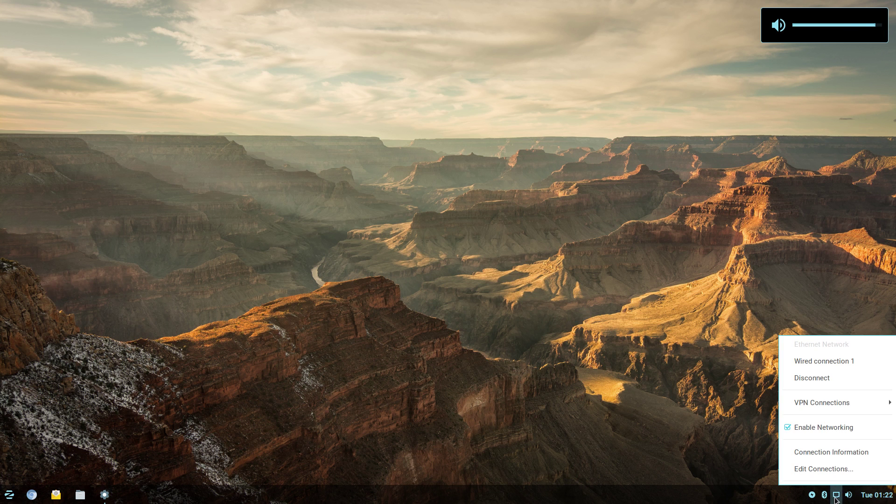
click(836, 498)
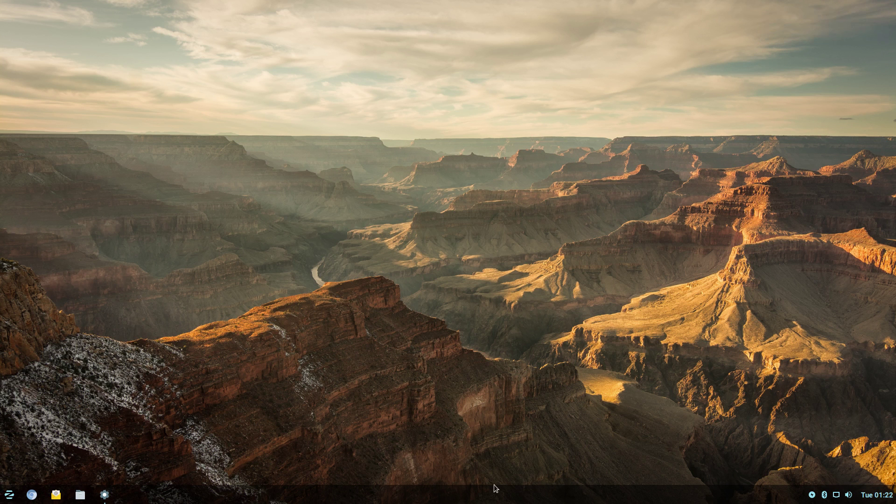
mouse_move(107, 499)
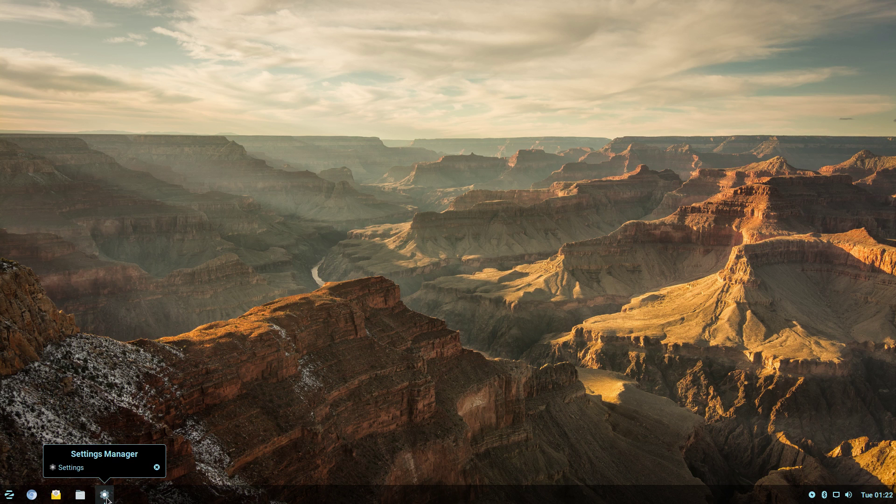
Reapply the misty blue lake wallpaper in Desktop settings and close the dialog.
click(107, 500)
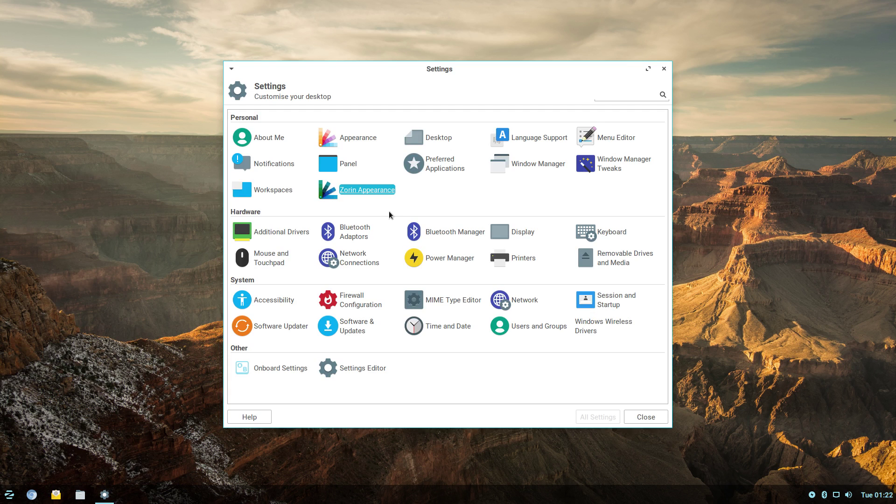
click(434, 139)
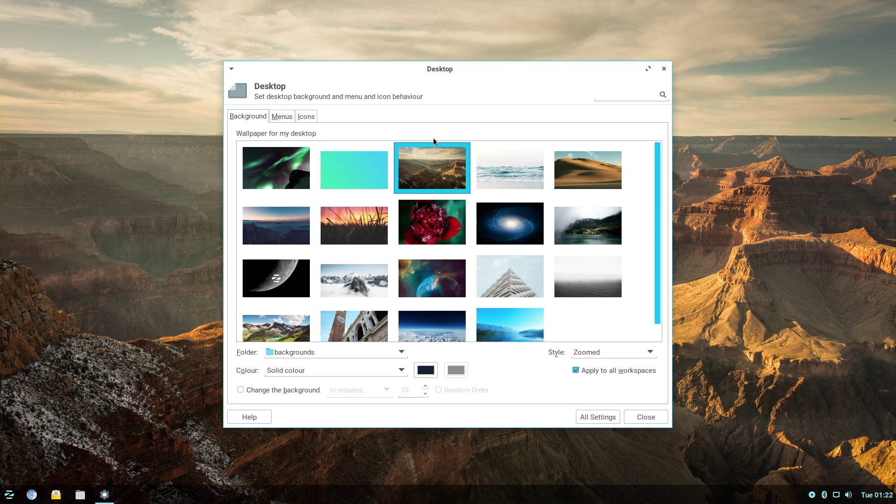
scroll(481, 280, down, 1)
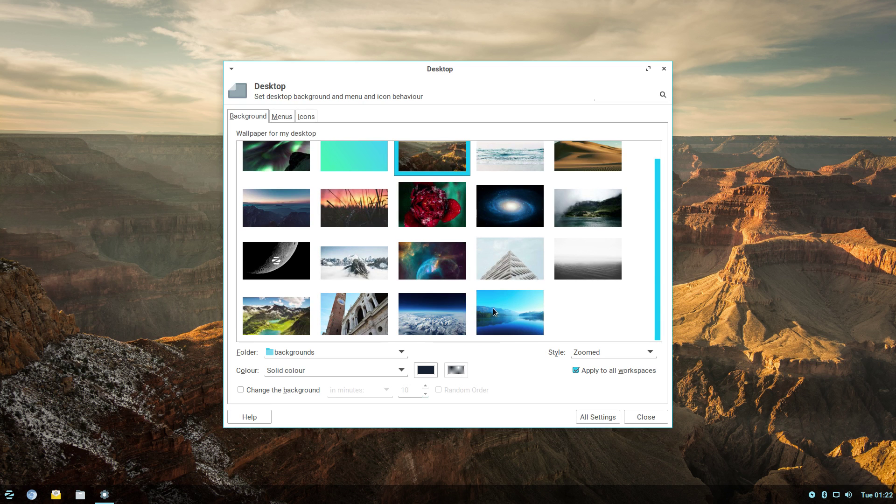
click(500, 310)
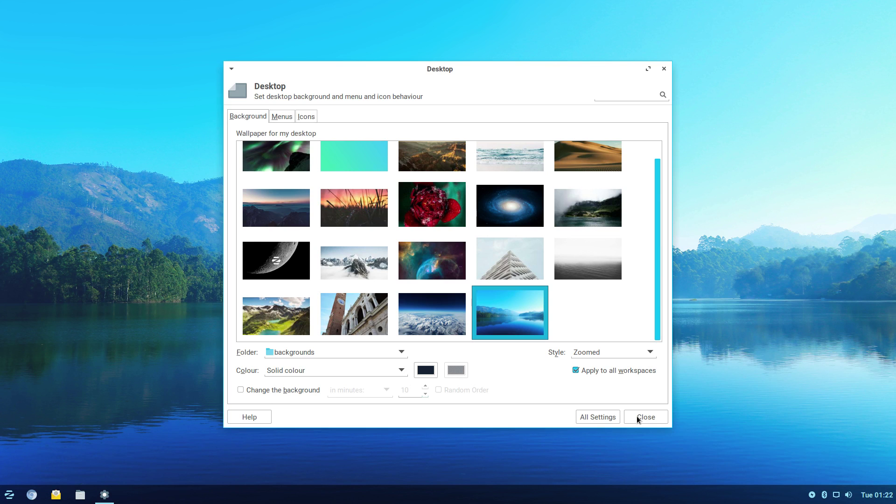
click(636, 416)
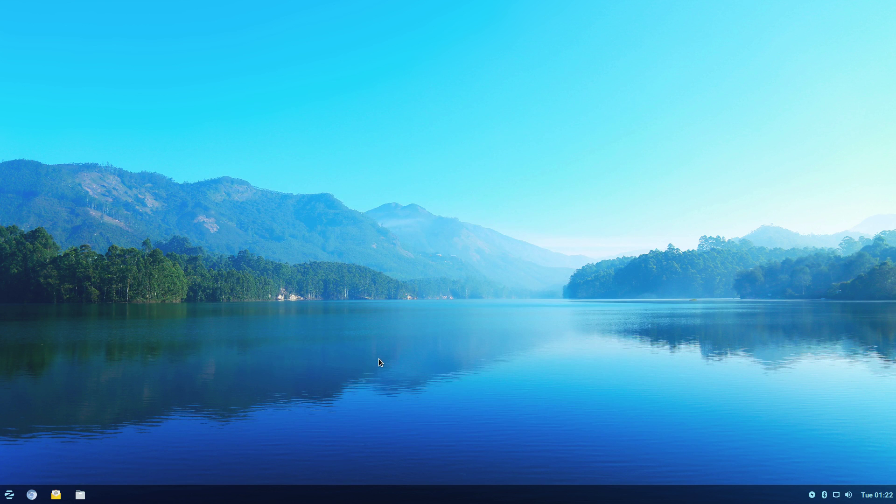
Launch Software by searching 'soft' in the menu, and move its window upper right.
click(11, 496)
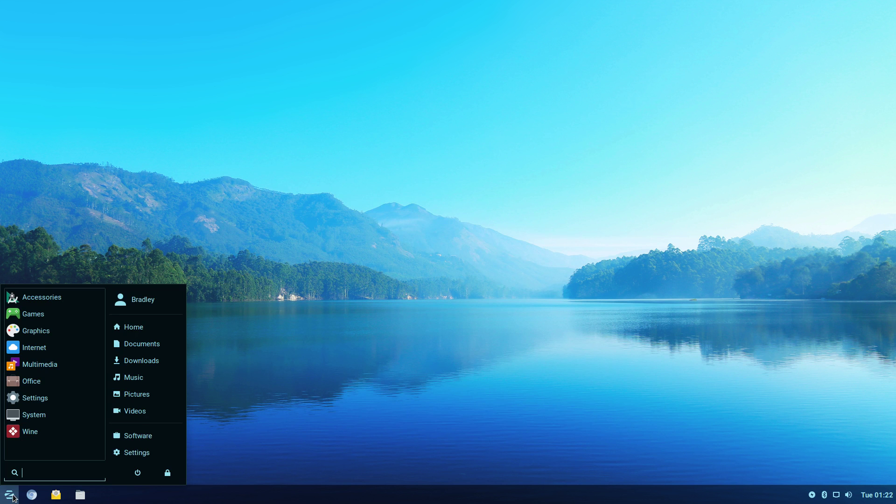
text(soft)
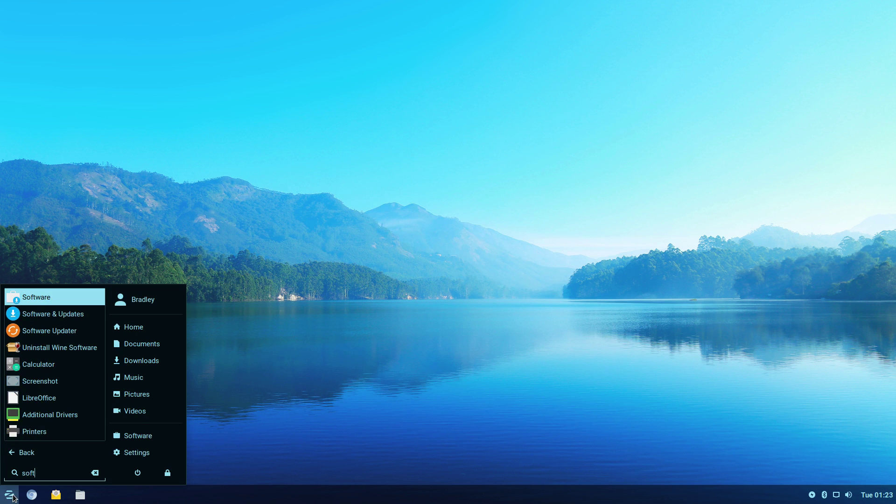
key(Return)
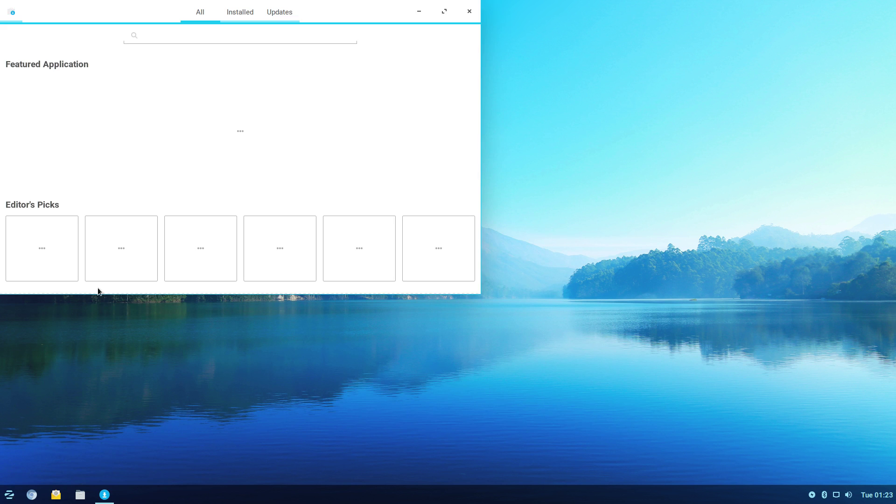
drag(332, 6, 493, 55)
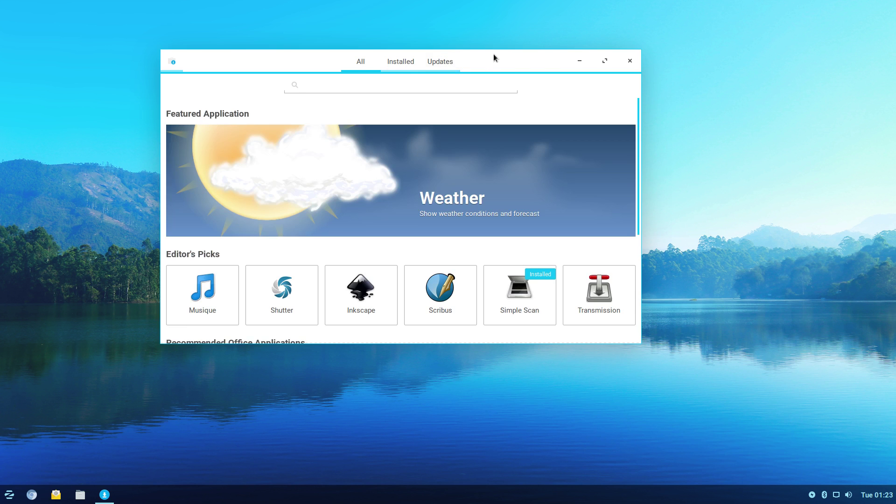
drag(494, 54, 737, 43)
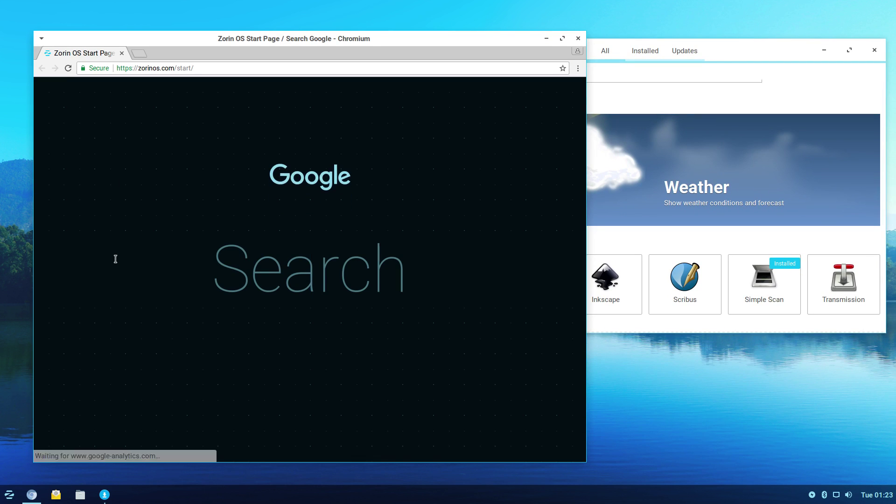
Close Chromium once the Zorin OS Start Page has loaded.
mouse_move(327, 177)
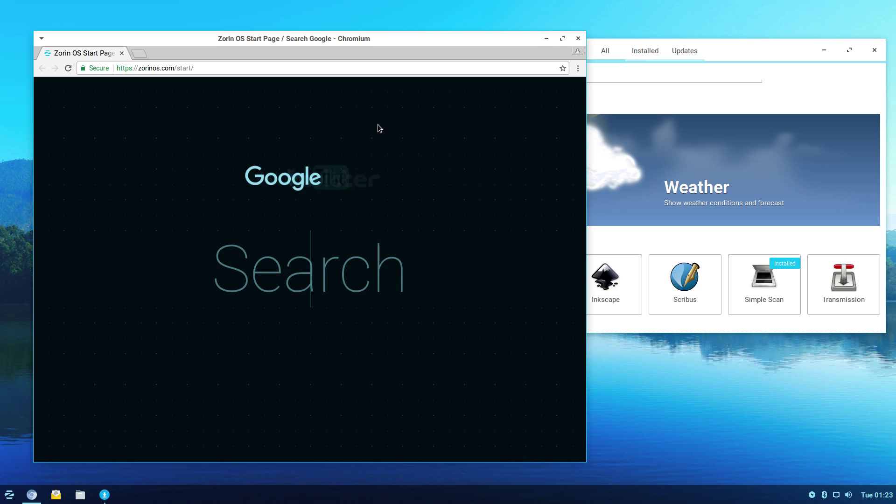
click(578, 39)
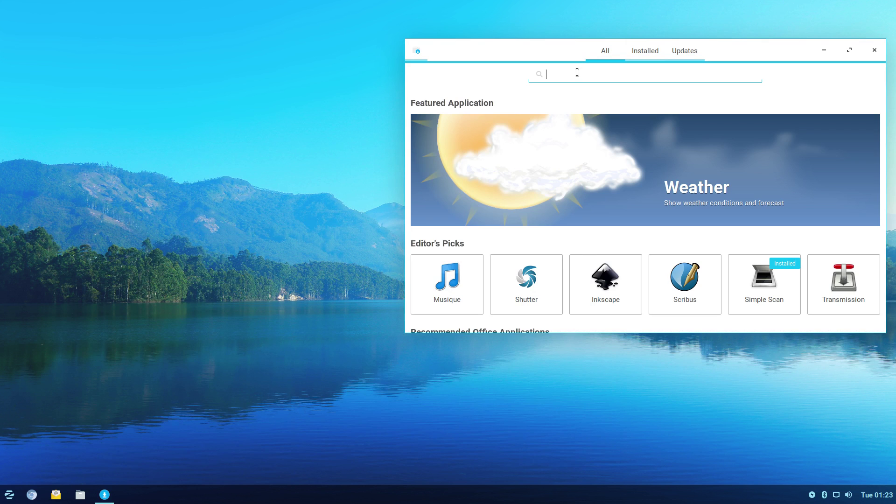
Search the Software store for 'vlc' to list VLC media player, then close the store.
text(vlc)
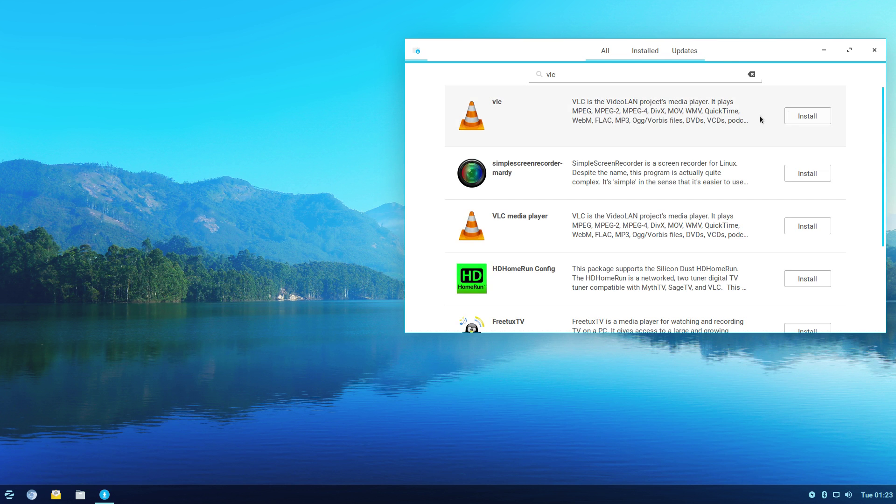
click(875, 52)
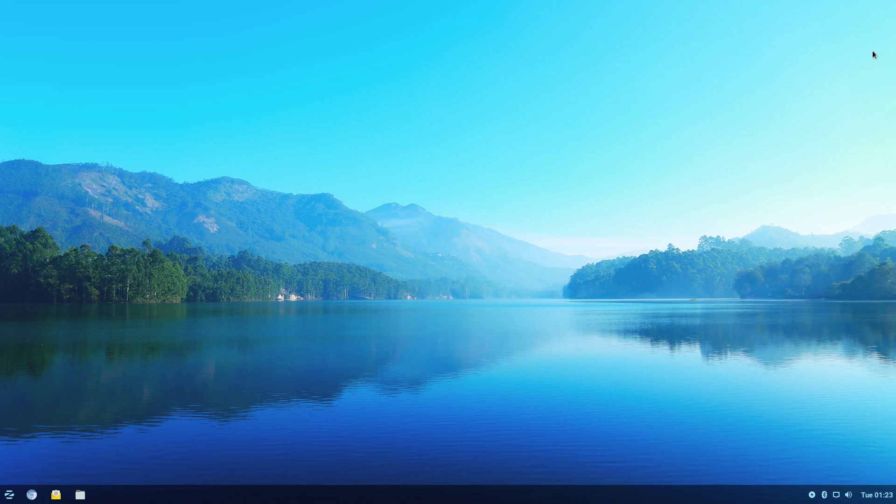